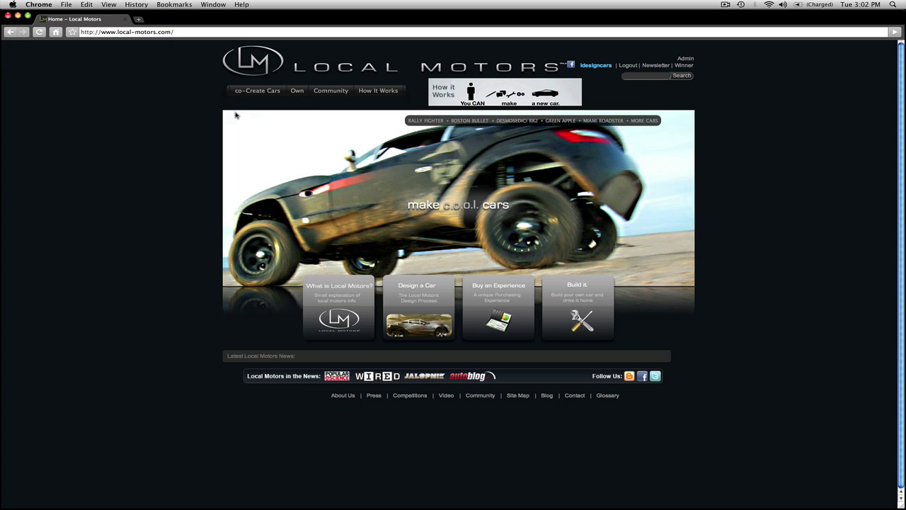
- Go to the Design Studio through co-Create Cars > Create It
{"action": "mouse_move", "coordinate": [259, 93]}
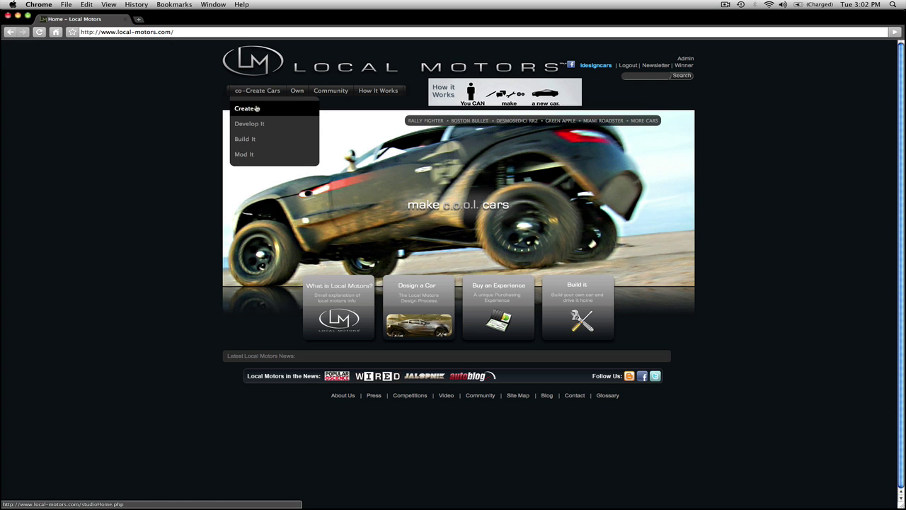
{"action": "left_click", "coordinate": [256, 108]}
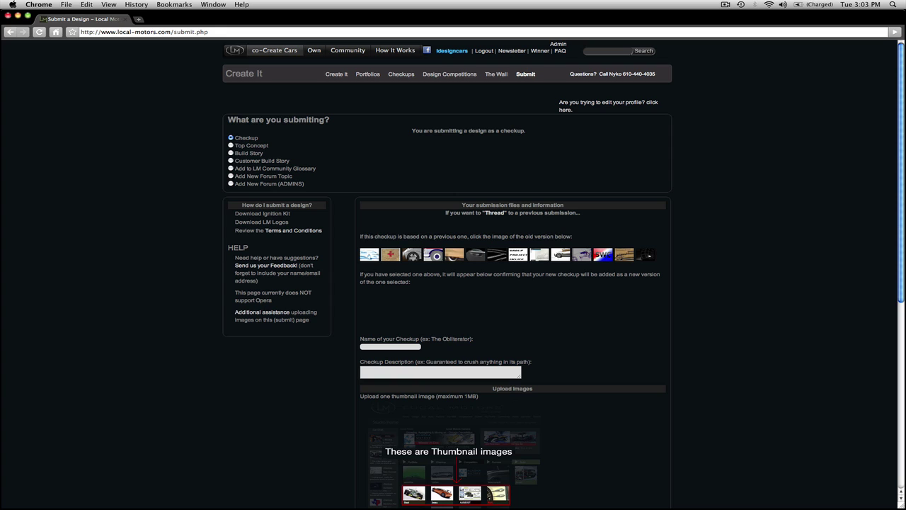
- Name the checkup 'B-Pod' and paste in its elastic-band suspension description
{"action": "type", "text": "B-Pod"}
{"action": "type", "text": "suspended by hi strength elastic bands that give the b-pos a very smooth ride despite Boston's bad road conditions."}
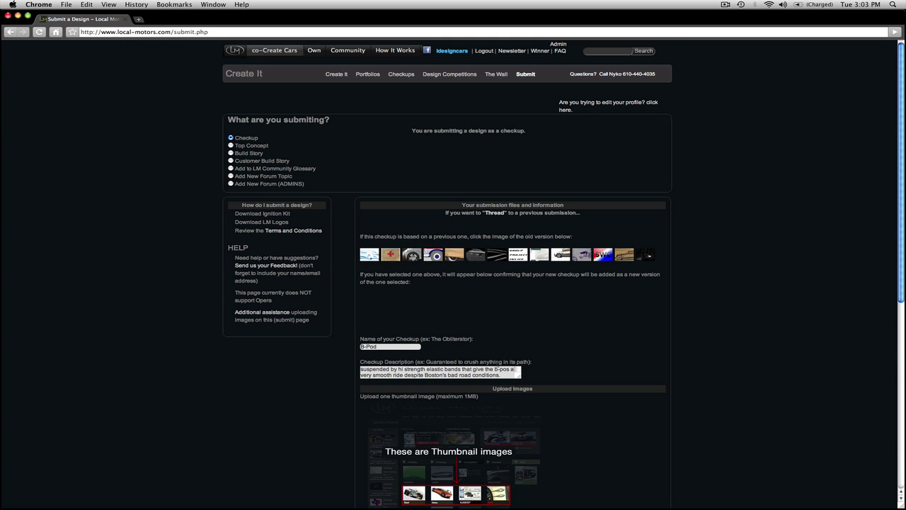
{"action": "scroll", "coordinate": [470, 301], "scroll_direction": "down", "scroll_amount": 5}
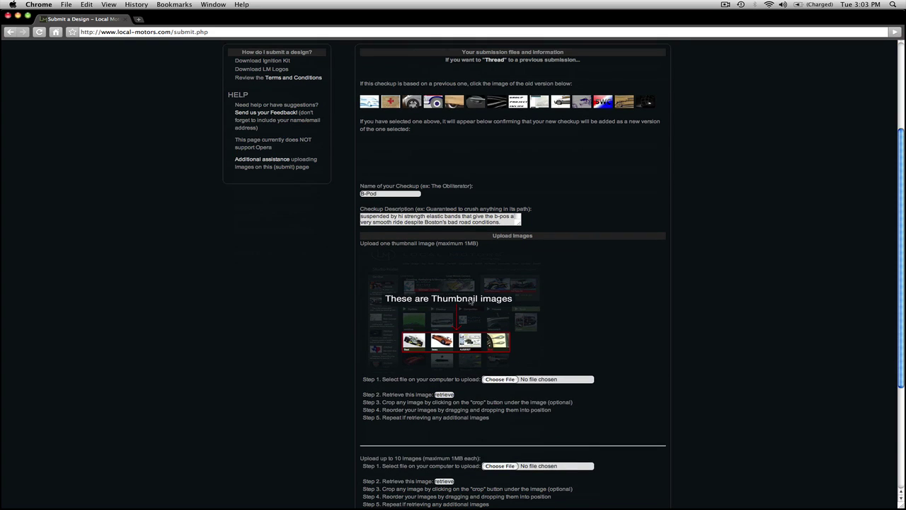
{"action": "scroll", "coordinate": [471, 301], "scroll_direction": "down", "scroll_amount": 3}
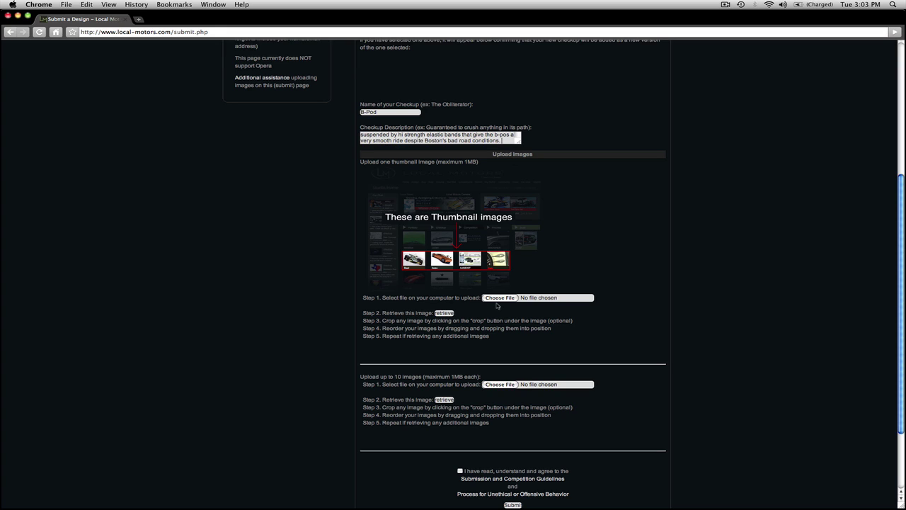
- Upload the red car image kugascene3 as the checkup's thumbnail
{"action": "left_click", "coordinate": [500, 298]}
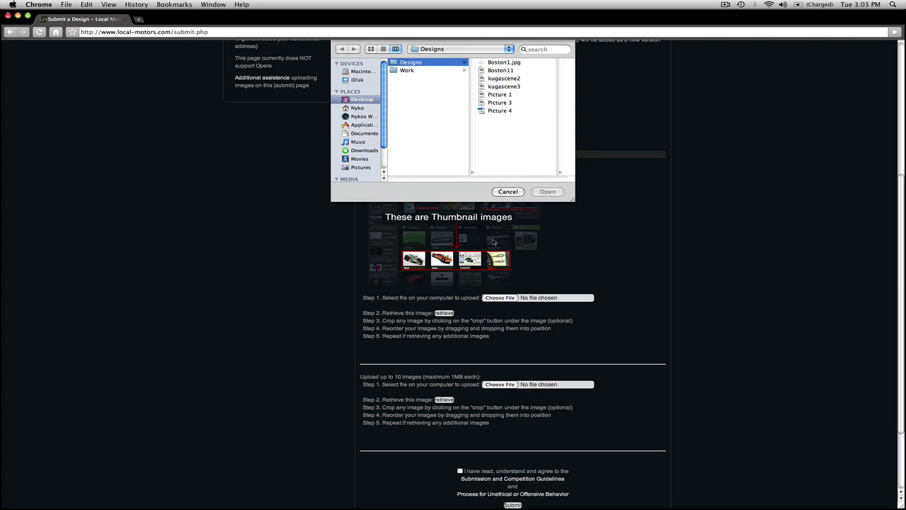
{"action": "left_click", "coordinate": [507, 94]}
{"action": "left_click", "coordinate": [439, 86]}
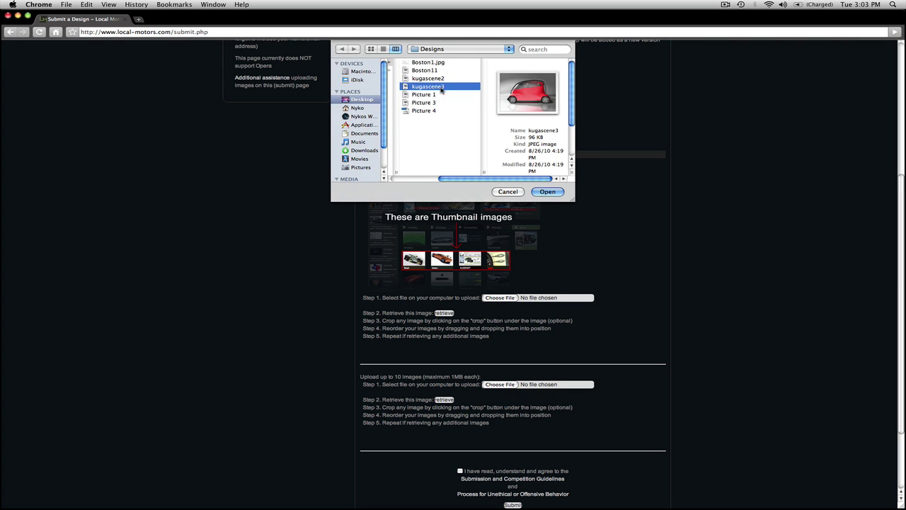
{"action": "left_click", "coordinate": [547, 192]}
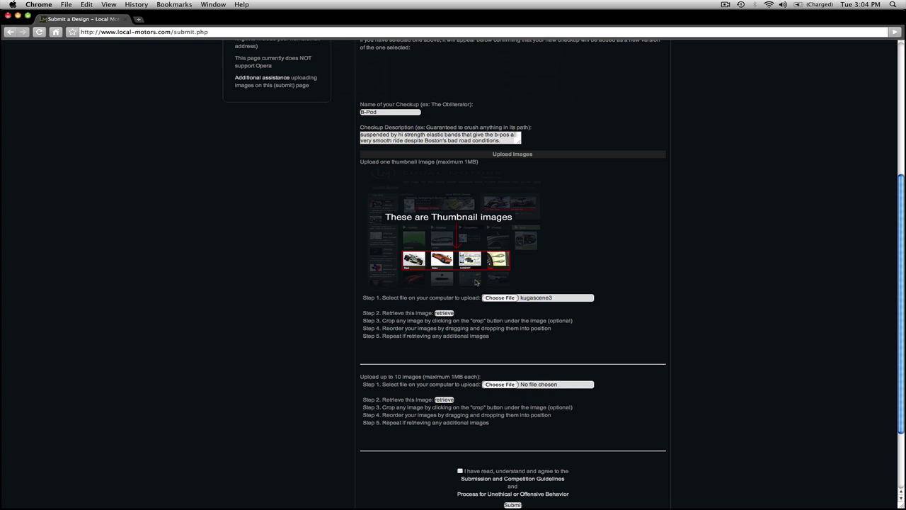
{"action": "left_click", "coordinate": [444, 313]}
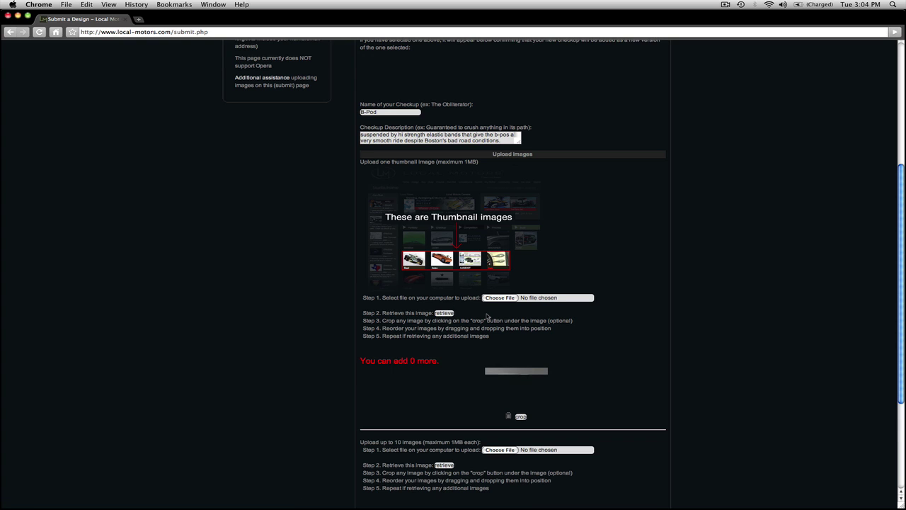
{"action": "scroll", "coordinate": [502, 344], "scroll_direction": "down", "scroll_amount": 5}
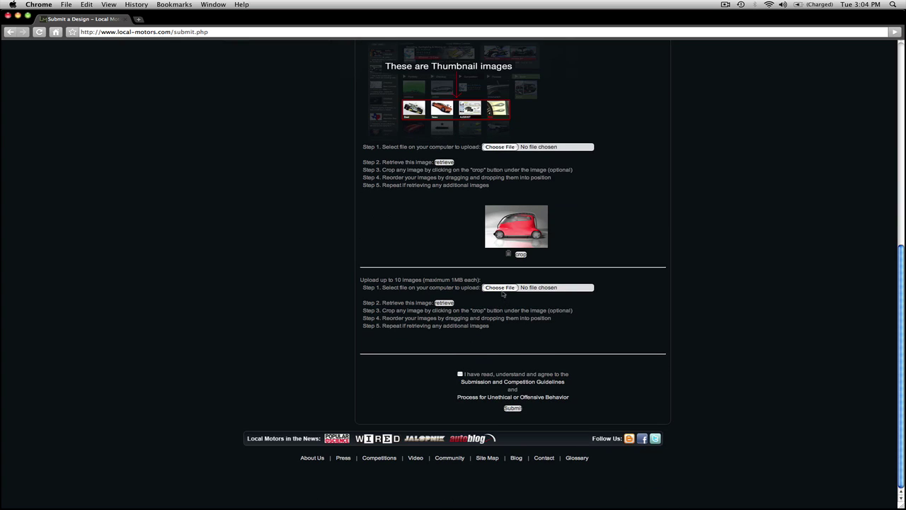
- Upload Picture 1 and Picture 3 as the first two gallery images
{"action": "left_click", "coordinate": [502, 288]}
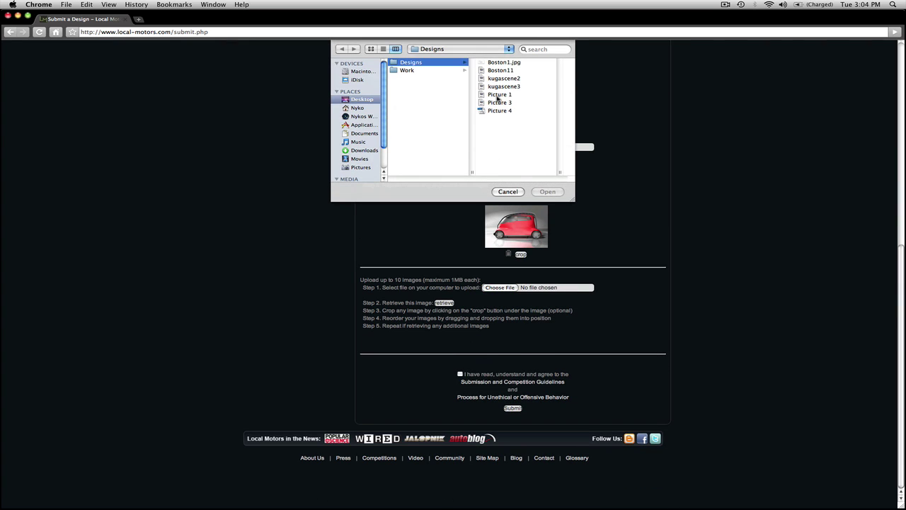
{"action": "left_click", "coordinate": [498, 97]}
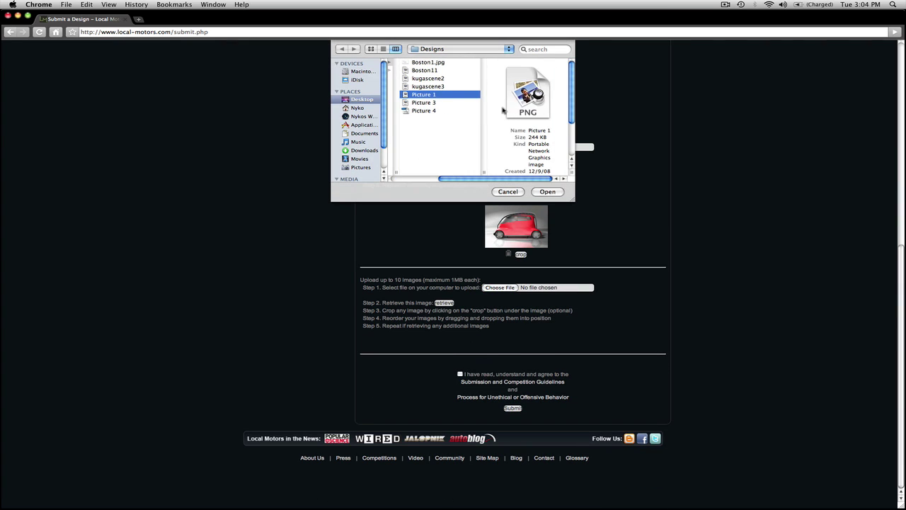
{"action": "left_click", "coordinate": [548, 192]}
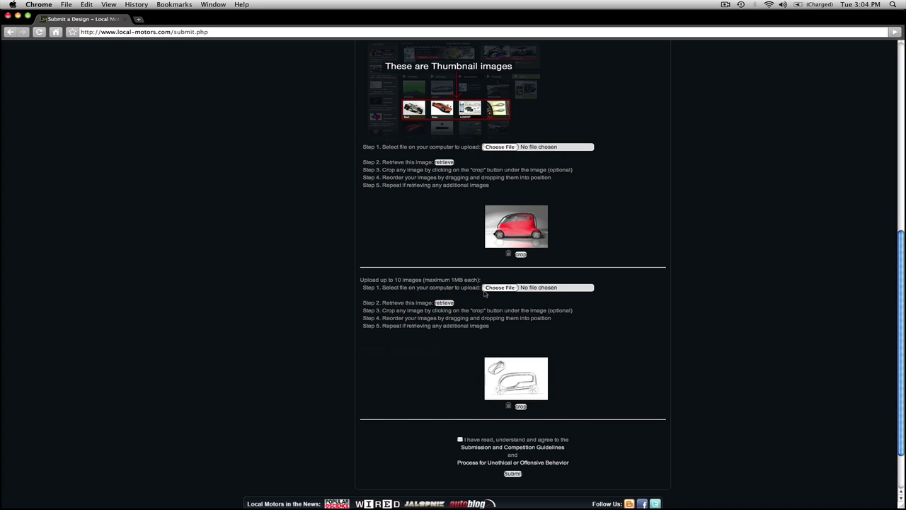
{"action": "left_click", "coordinate": [498, 287]}
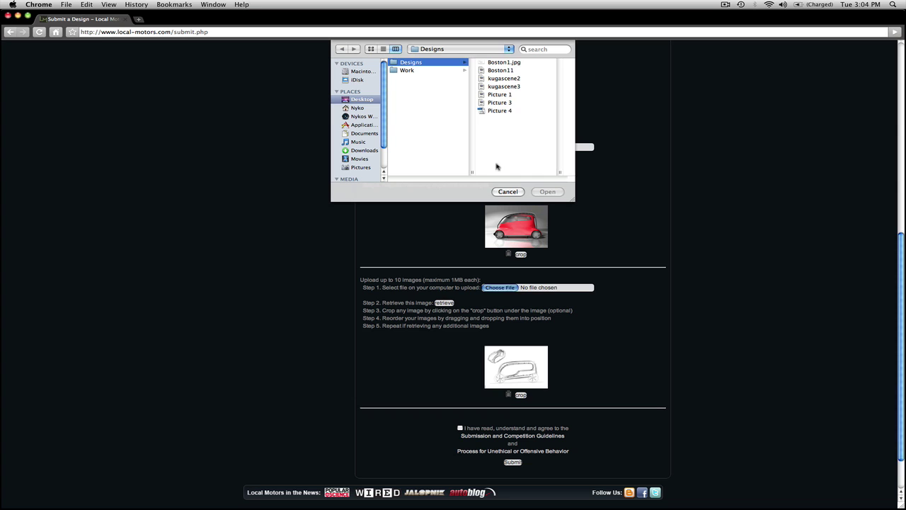
{"action": "left_click", "coordinate": [509, 103]}
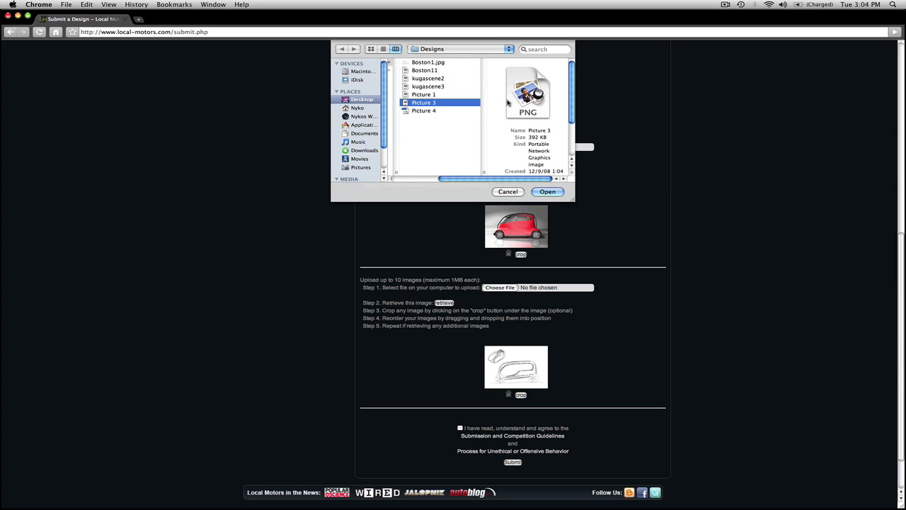
{"action": "left_click", "coordinate": [547, 192]}
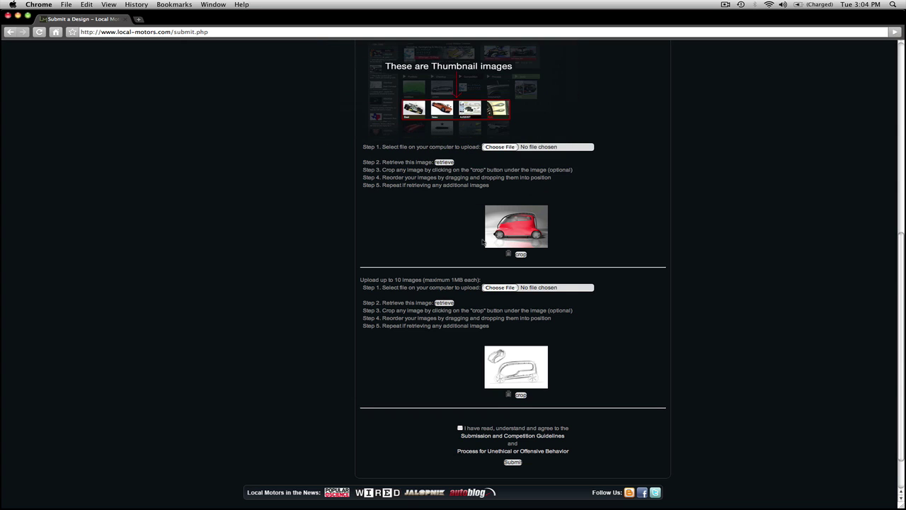
{"action": "left_click", "coordinate": [444, 303]}
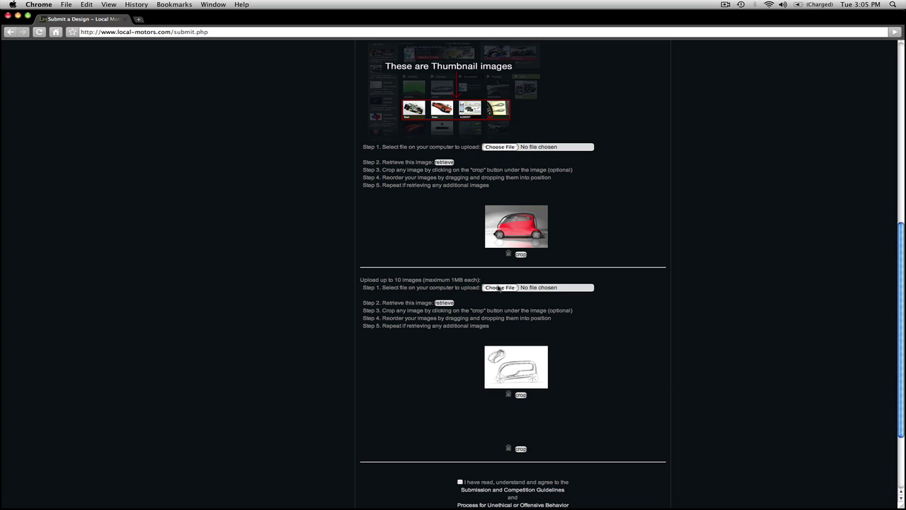
- Add Picture 4 to the gallery and select kugascene3 as the next gallery file
{"action": "left_click", "coordinate": [499, 288]}
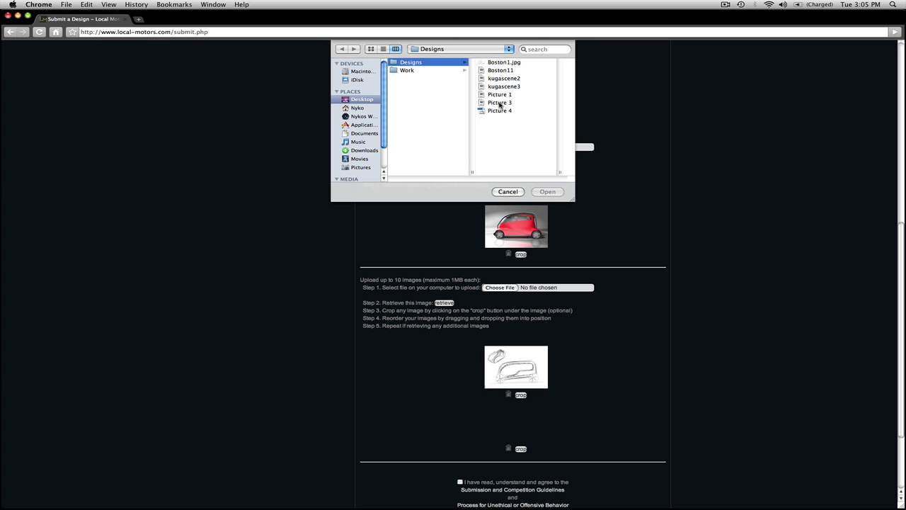
{"action": "left_click", "coordinate": [500, 110]}
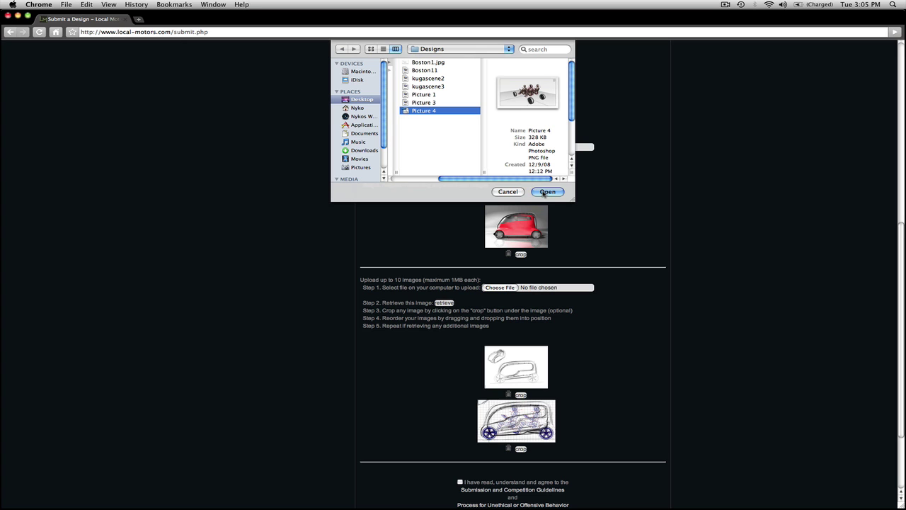
{"action": "left_click", "coordinate": [545, 192]}
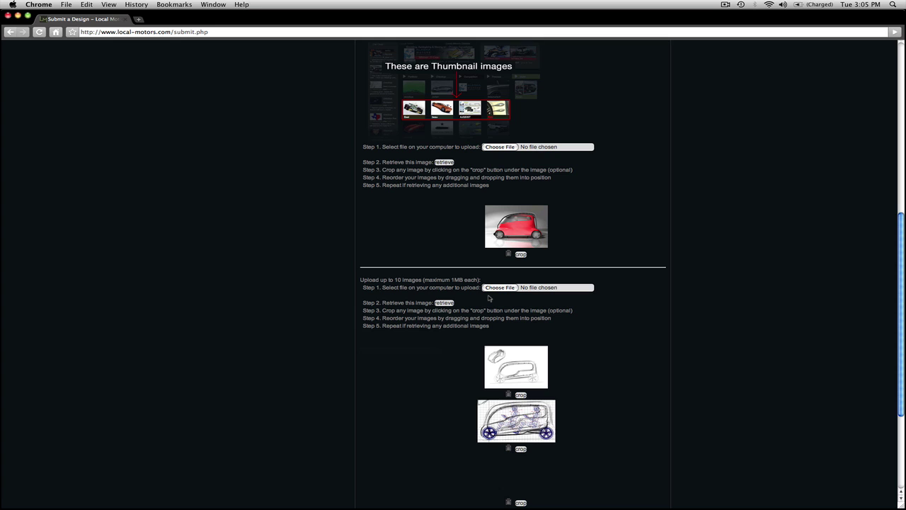
{"action": "left_click", "coordinate": [493, 289]}
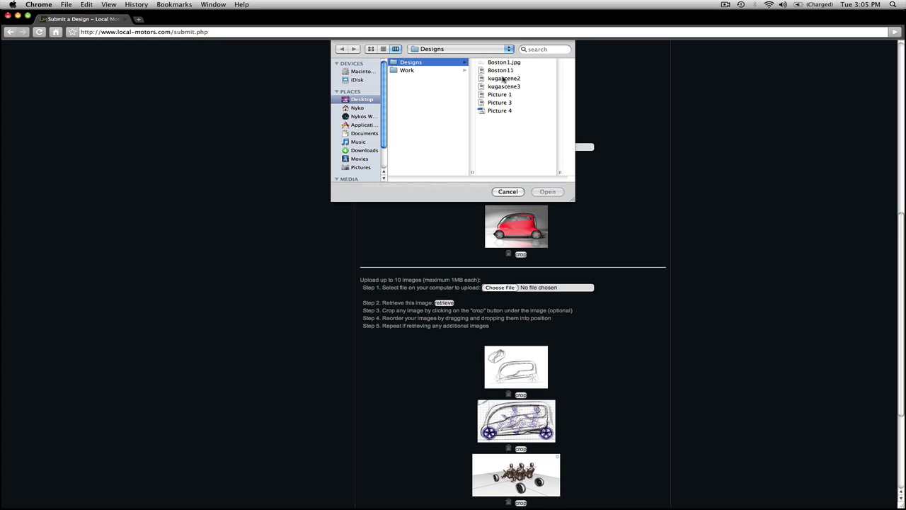
{"action": "left_click", "coordinate": [504, 78]}
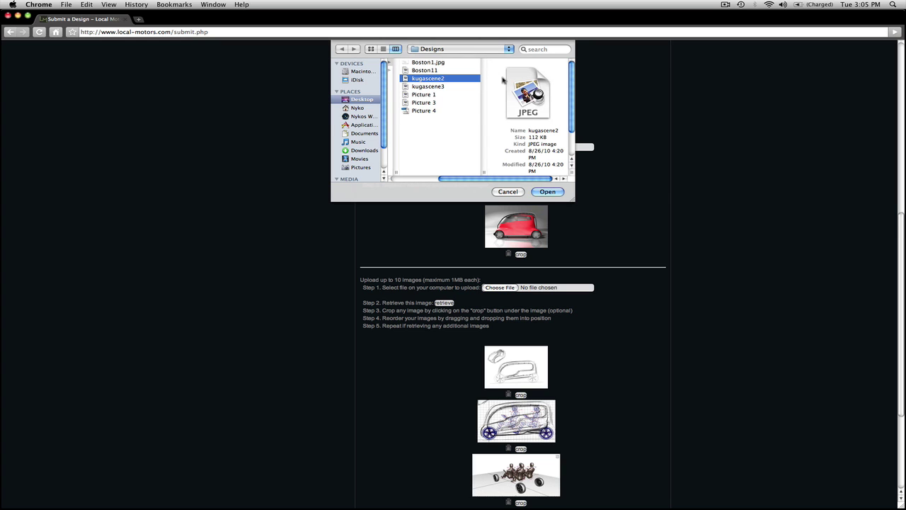
{"action": "left_click", "coordinate": [447, 86]}
{"action": "left_click", "coordinate": [547, 191]}
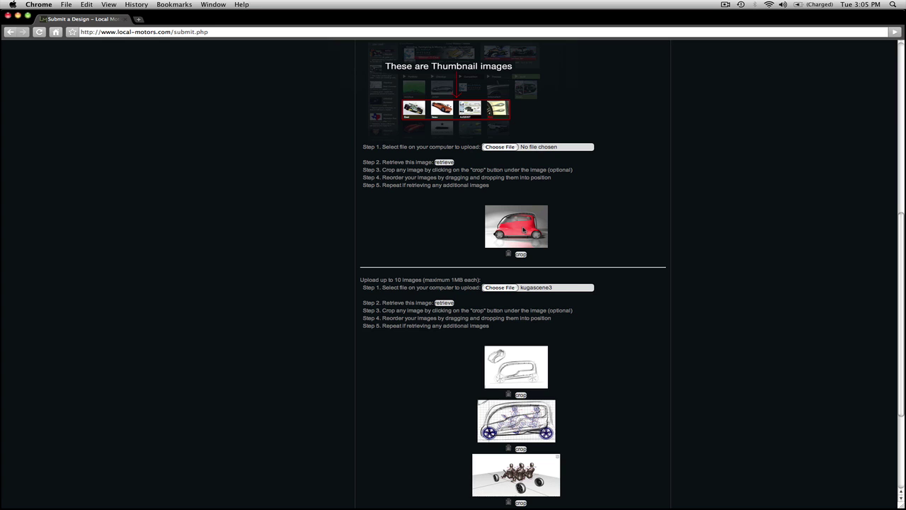
- Upload kugascene3, then kugascene2, as the fourth and fifth gallery images
{"action": "scroll", "coordinate": [522, 230], "scroll_direction": "down", "scroll_amount": 2}
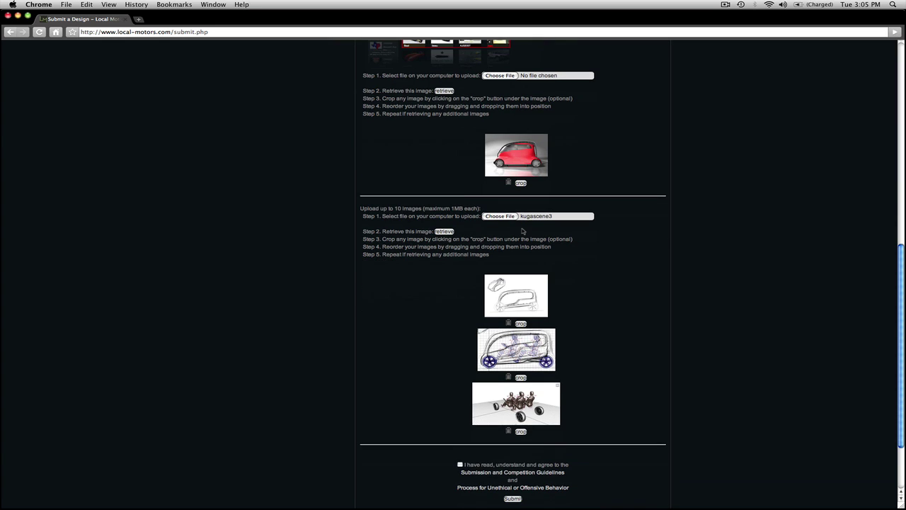
{"action": "left_click", "coordinate": [446, 232]}
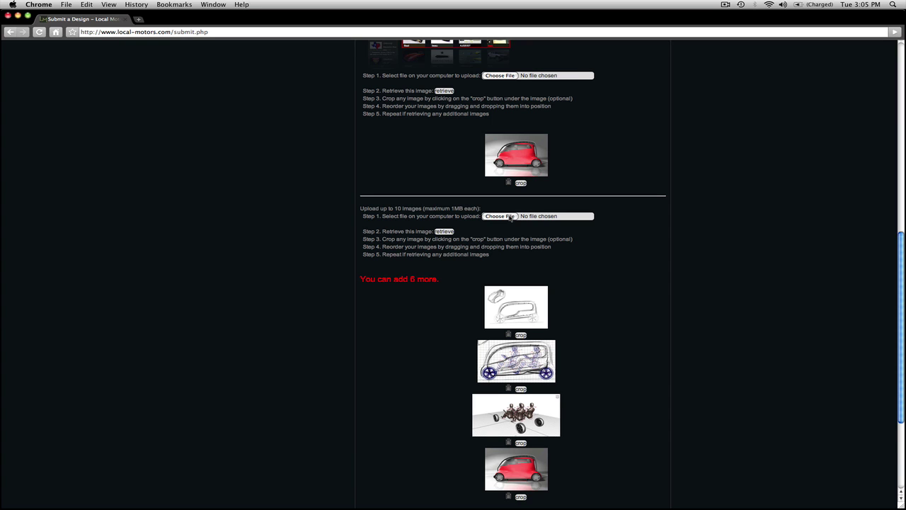
{"action": "left_click", "coordinate": [511, 216]}
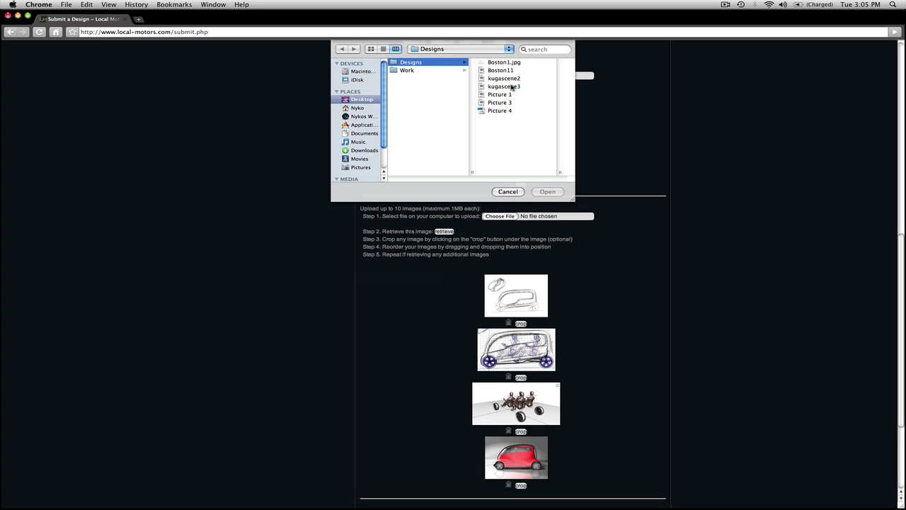
{"action": "left_click", "coordinate": [507, 78]}
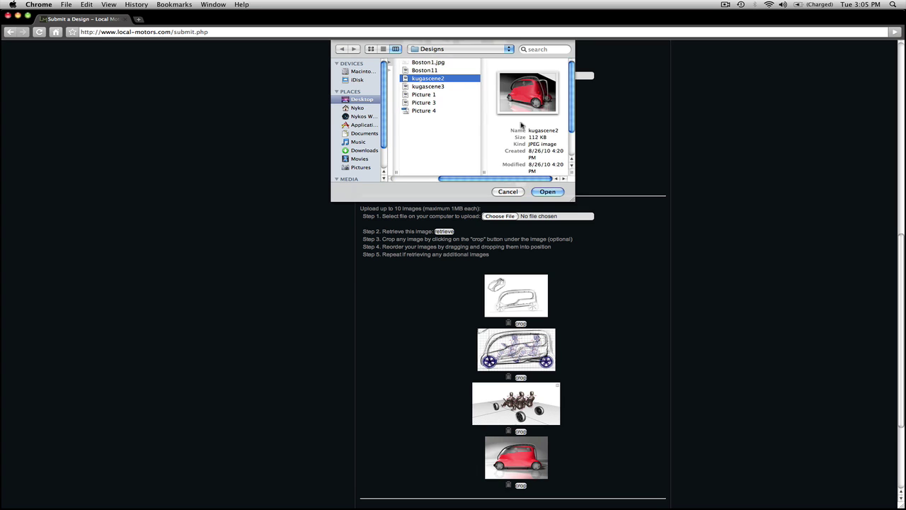
{"action": "left_click", "coordinate": [546, 191]}
{"action": "scroll", "coordinate": [557, 322], "scroll_direction": "down", "scroll_amount": 4}
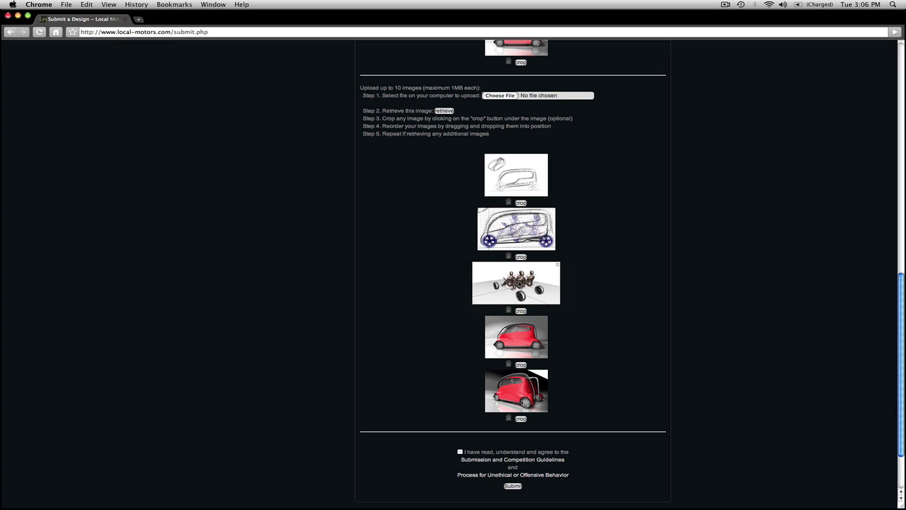
- Reorder the gallery images and submit the B-Pod checkup
{"action": "mouse_move", "coordinate": [521, 284]}
{"action": "left_mouse_down"}
{"action": "mouse_move", "coordinate": [581, 275]}
{"action": "mouse_move", "coordinate": [612, 204]}
{"action": "mouse_move", "coordinate": [535, 228]}
{"action": "mouse_move", "coordinate": [520, 256]}
{"action": "left_mouse_up"}
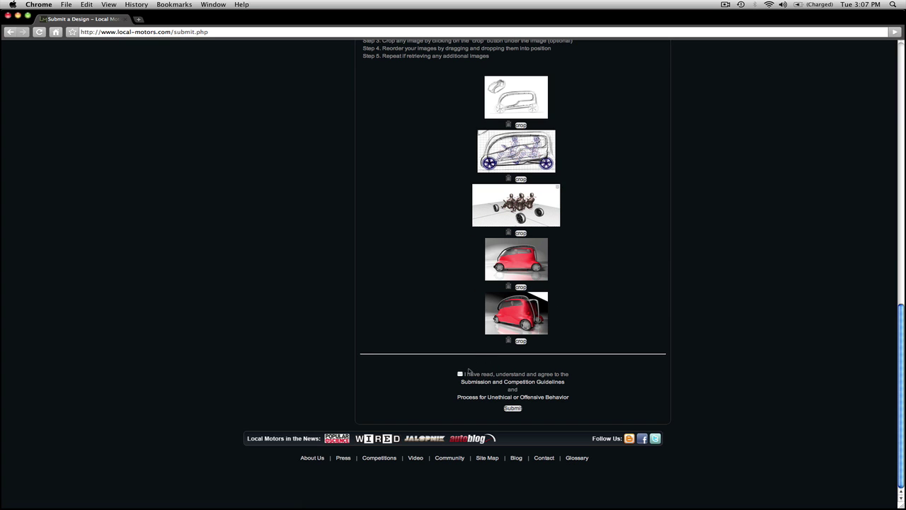
{"action": "left_click", "coordinate": [512, 408]}
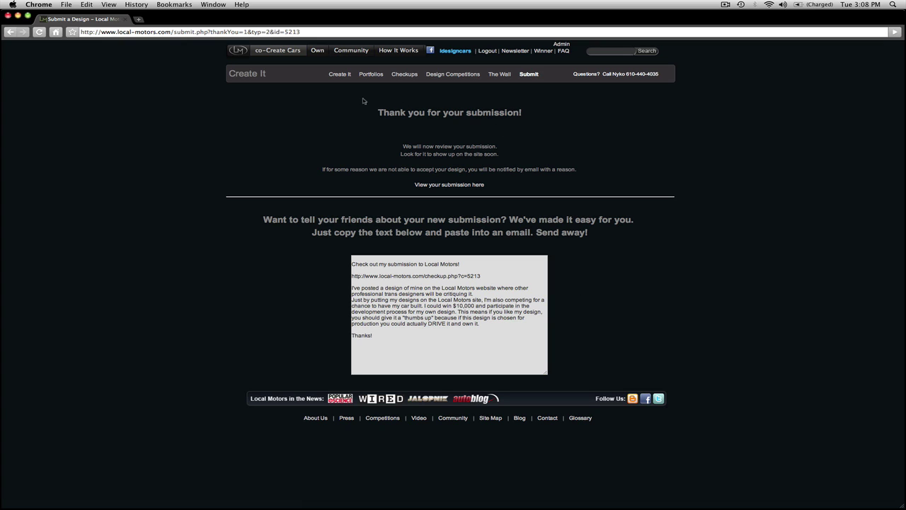
- Go back to the Design Studio through the Create It link in the top navigation
{"action": "left_click", "coordinate": [334, 75]}
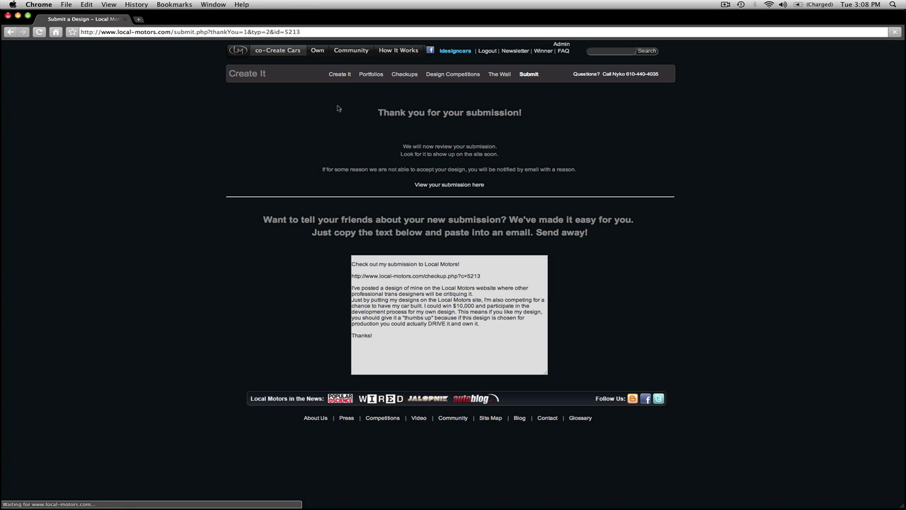